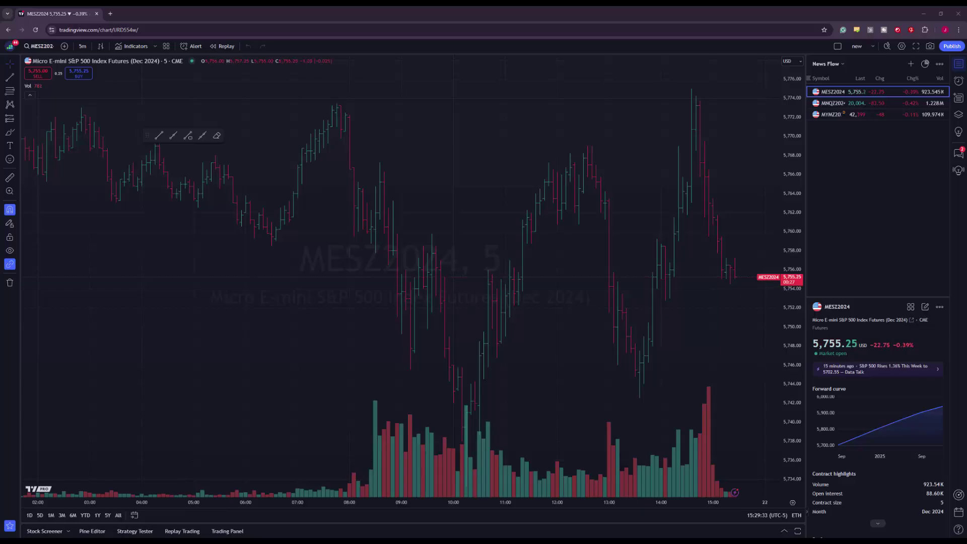
Open a new browser tab showing the TradingView home page
{"action": "left_click", "coordinate": [10, 46]}
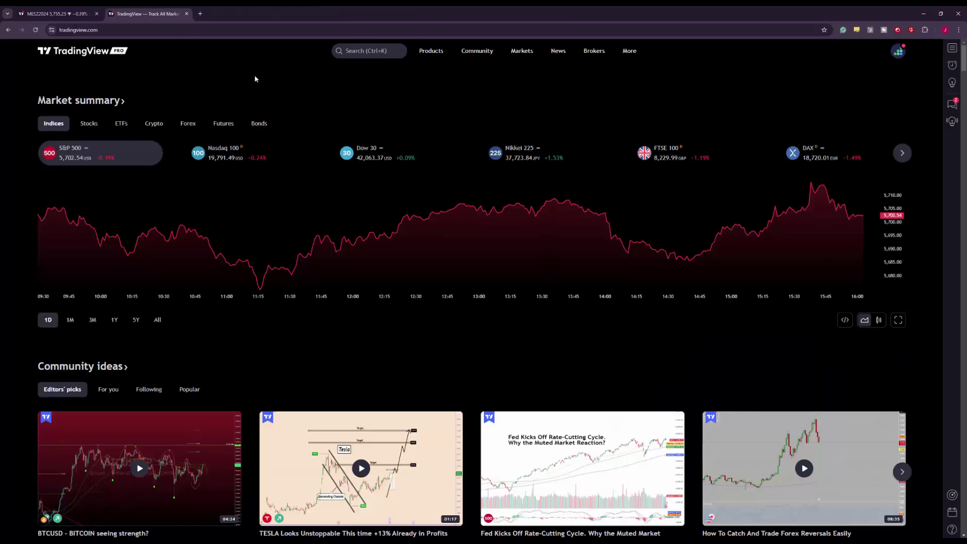
Load the MESZ2024 Supercharts chart from the Products menu
{"action": "mouse_move", "coordinate": [439, 56]}
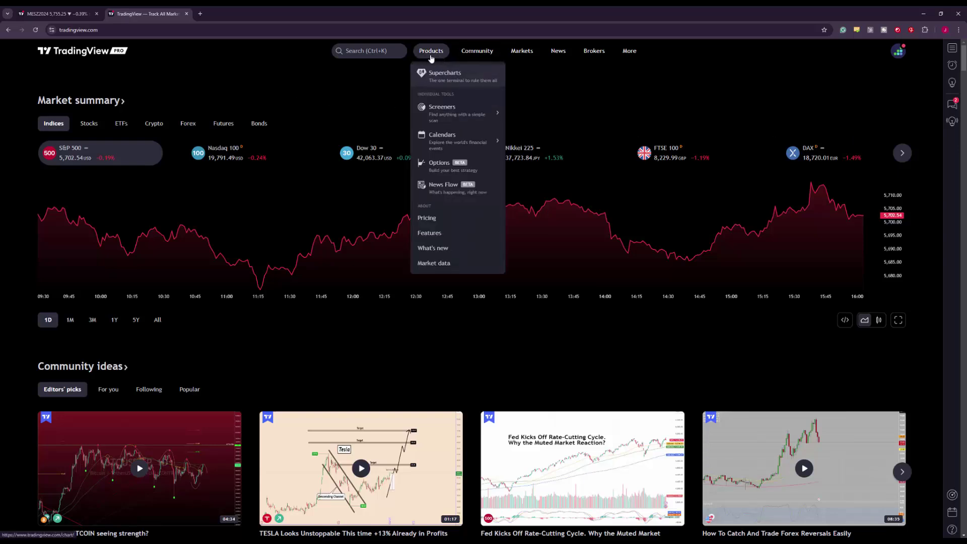
{"action": "left_click", "coordinate": [436, 76]}
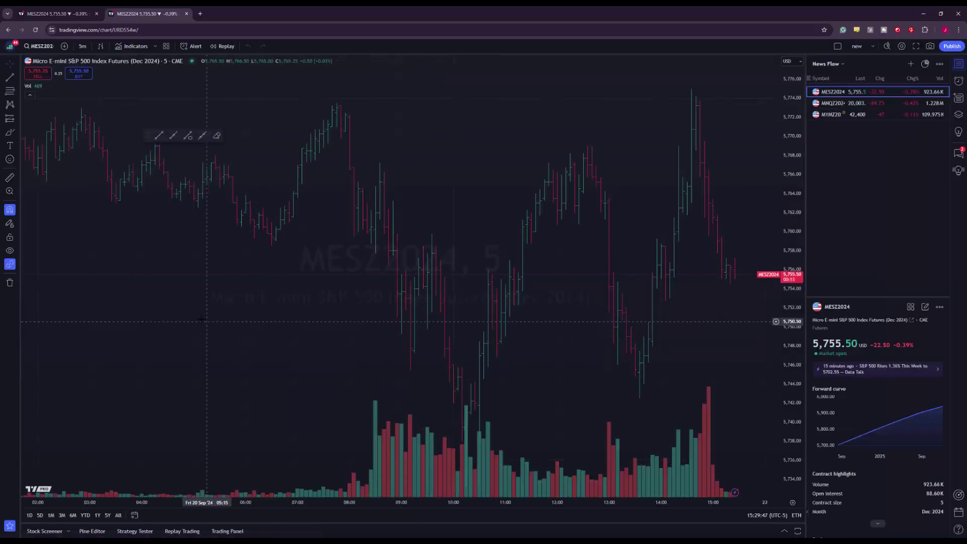
Open the Trading Panel below the MESZ2024 chart and enlarge it to show all brokers
{"action": "left_click", "coordinate": [233, 532]}
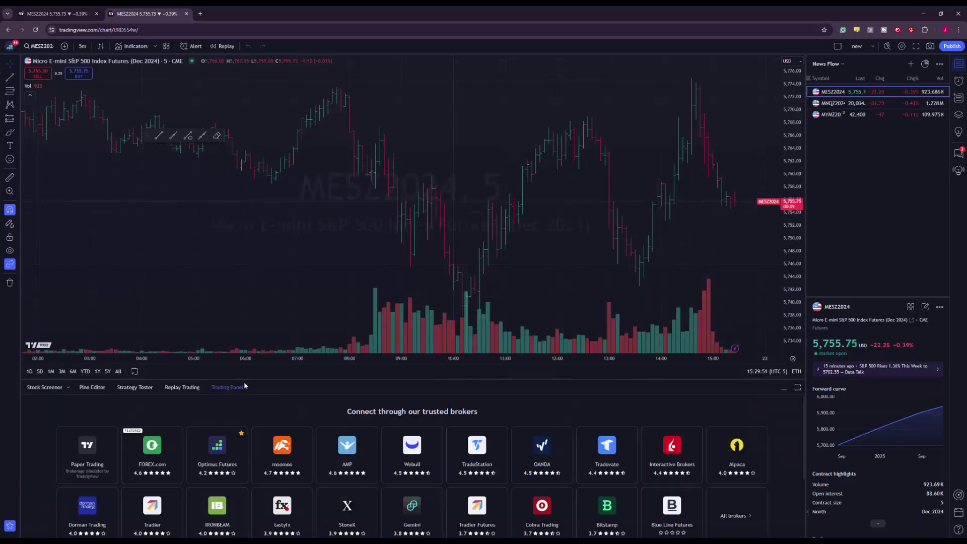
{"action": "left_click_drag", "start_coordinate": [242, 378], "coordinate": [247, 531]}
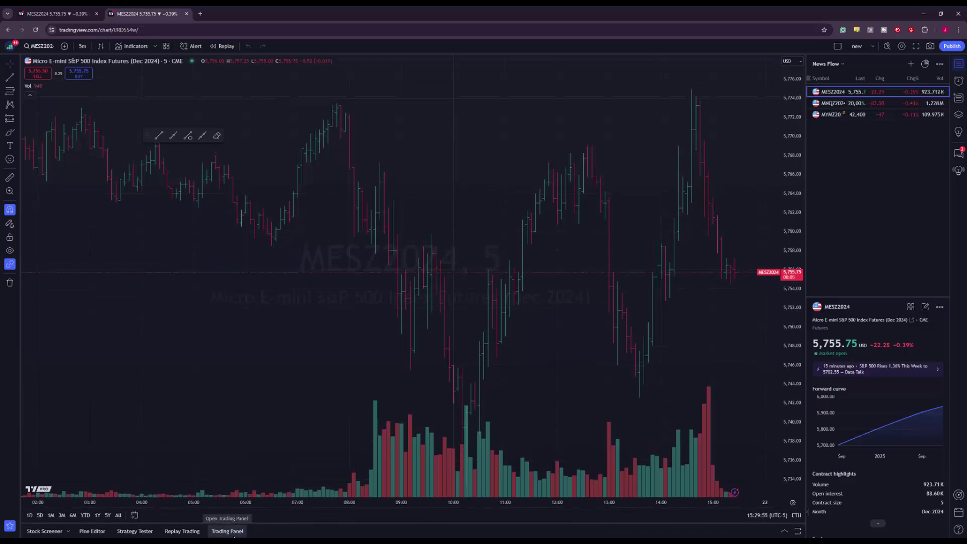
{"action": "left_click", "coordinate": [234, 536]}
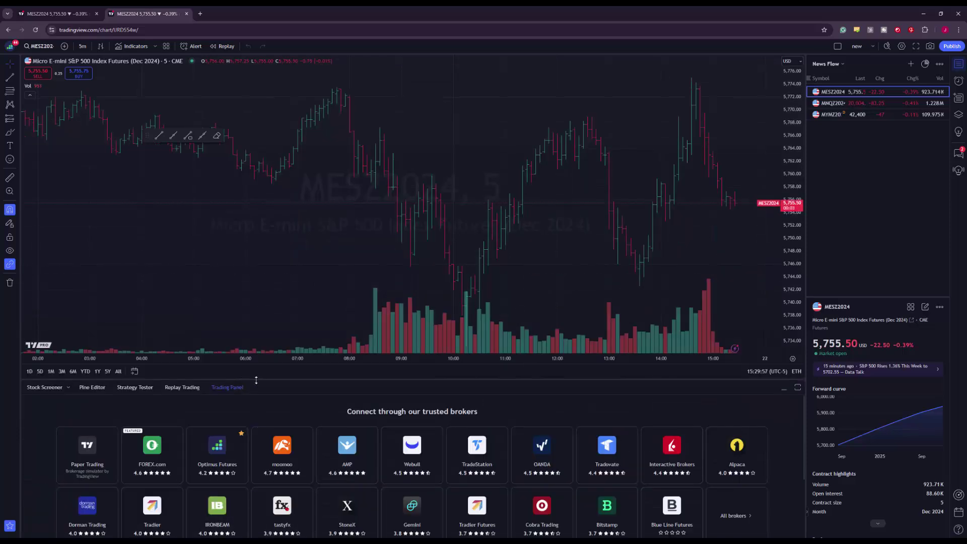
{"action": "left_click_drag", "start_coordinate": [256, 380], "coordinate": [300, 254]}
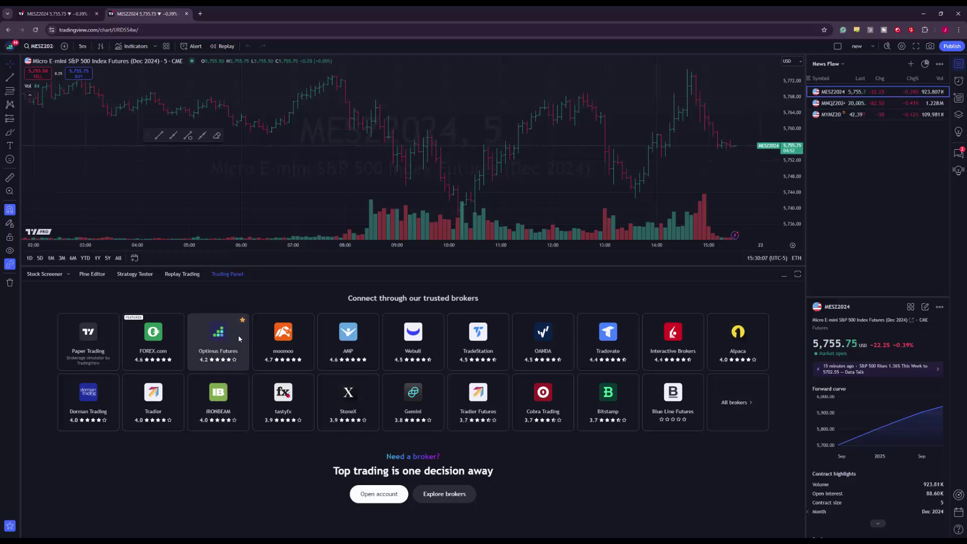
{"action": "left_click", "coordinate": [743, 404]}
{"action": "left_click_drag", "start_coordinate": [446, 267], "coordinate": [435, 120]}
{"action": "scroll", "coordinate": [516, 361], "scroll_direction": "down", "scroll_amount": 3}
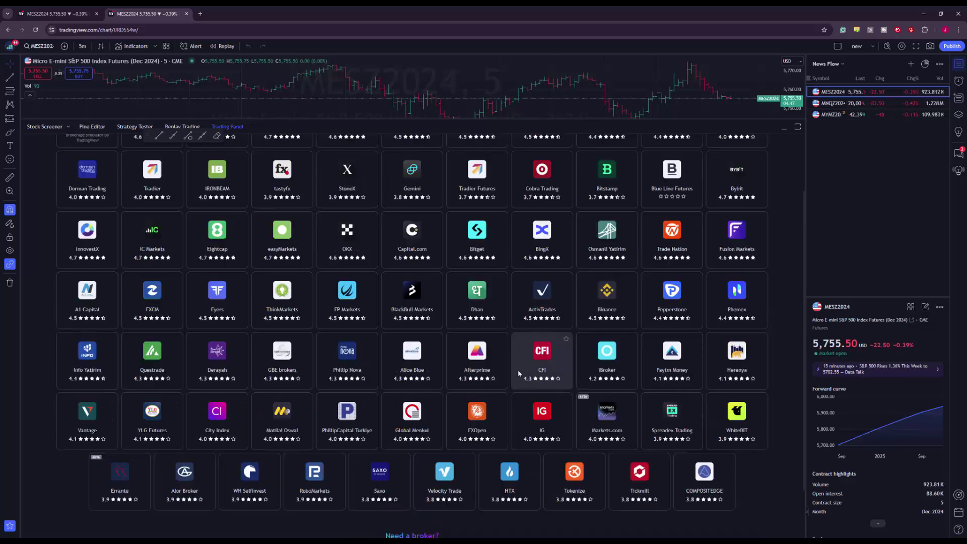
{"action": "scroll", "coordinate": [518, 373], "scroll_direction": "up", "scroll_amount": 3}
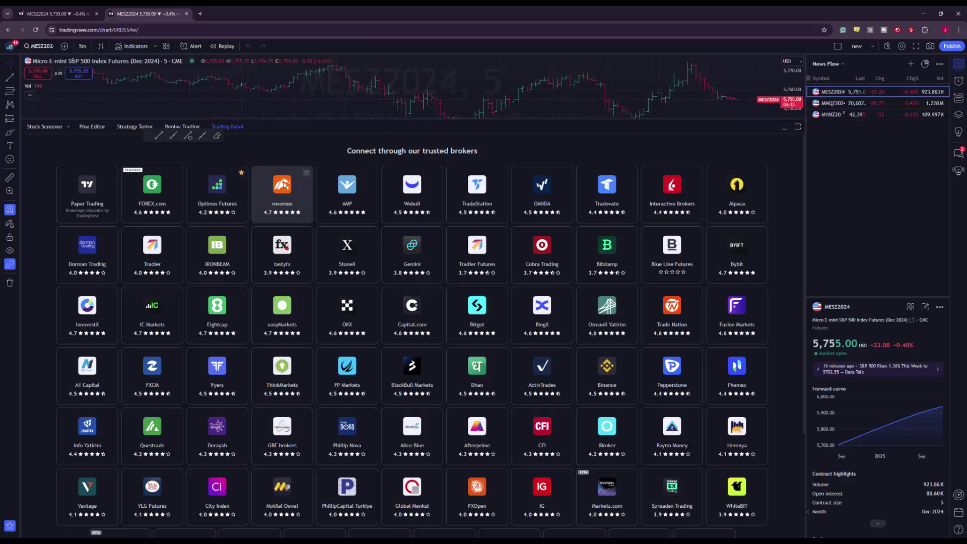
Select Optimus Futures as the broker and connect its Live account
{"action": "left_click", "coordinate": [235, 199]}
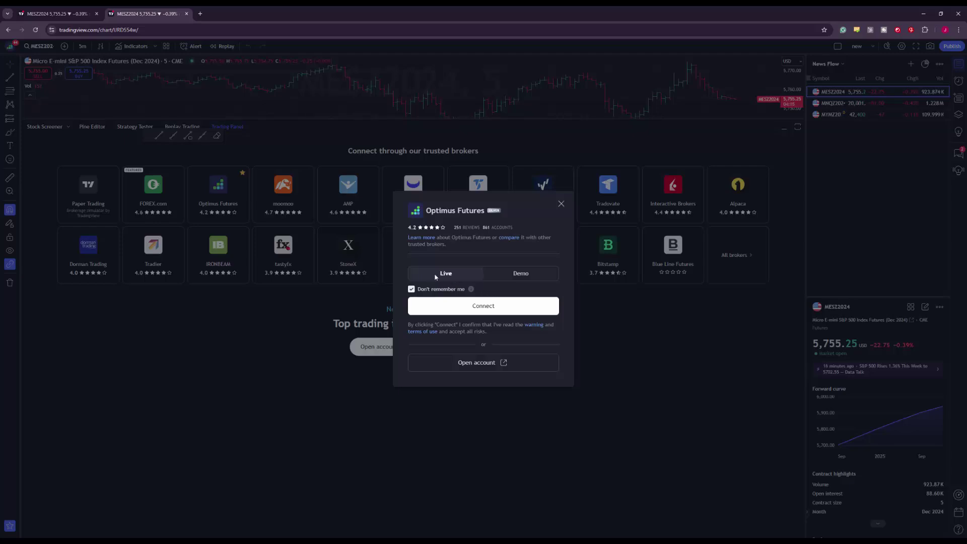
{"action": "left_click", "coordinate": [480, 308]}
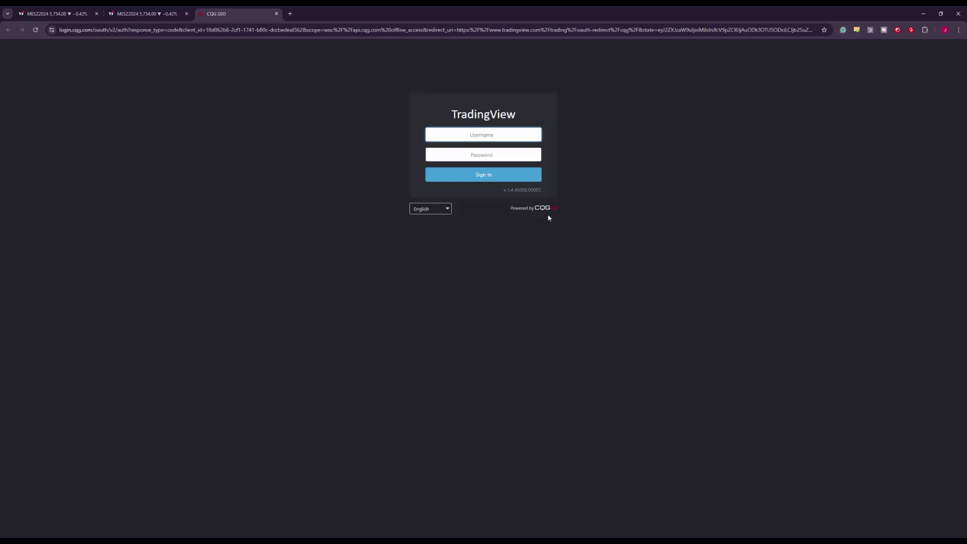
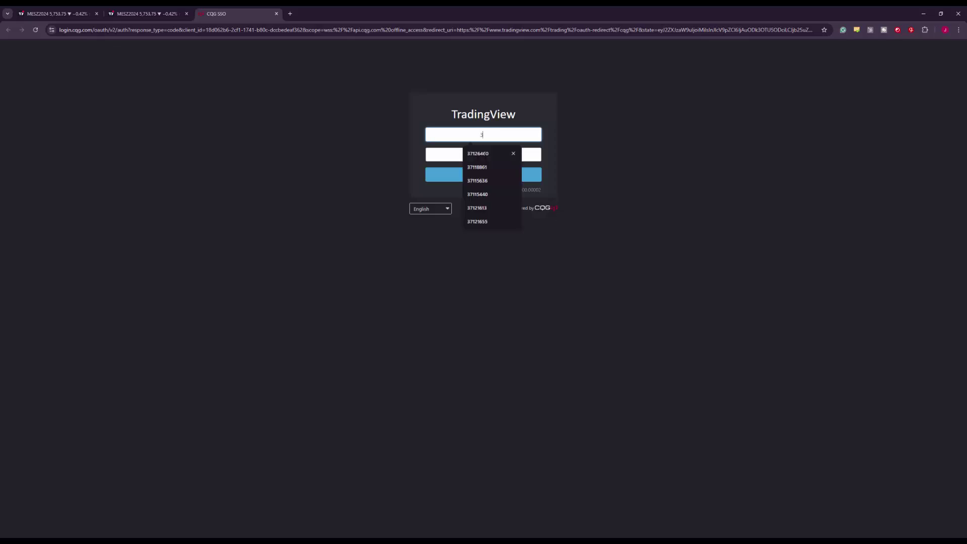
Sign in to CQG with the saved account username and the account password
{"action": "left_click", "coordinate": [484, 153]}
{"action": "left_click", "coordinate": [484, 155]}
{"action": "type", "text": "•••"}
{"action": "key", "text": "Return"}
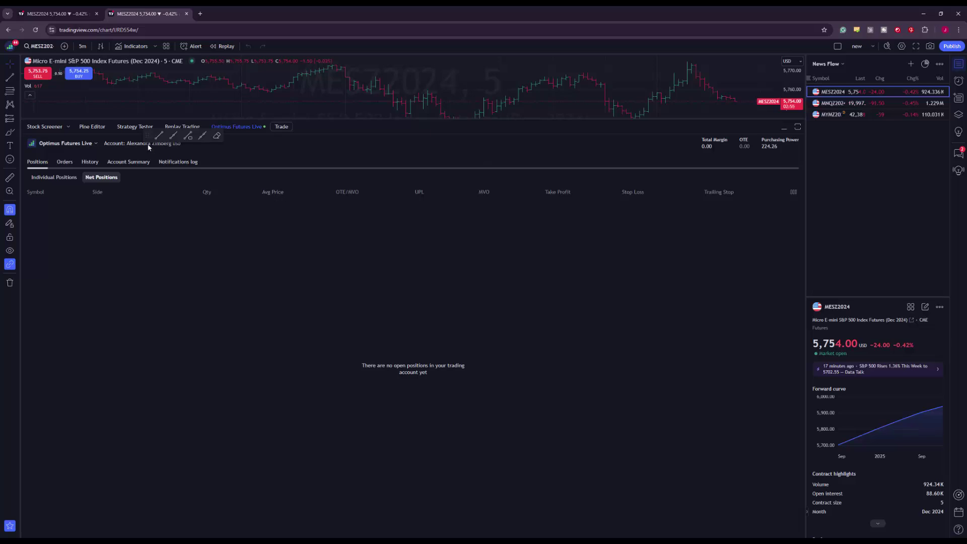
Move the drawing toolbar onto the chart and return the panel to the brokers list from the Optimus Futures Live menu
{"action": "left_click_drag", "start_coordinate": [147, 136], "coordinate": [135, 92]}
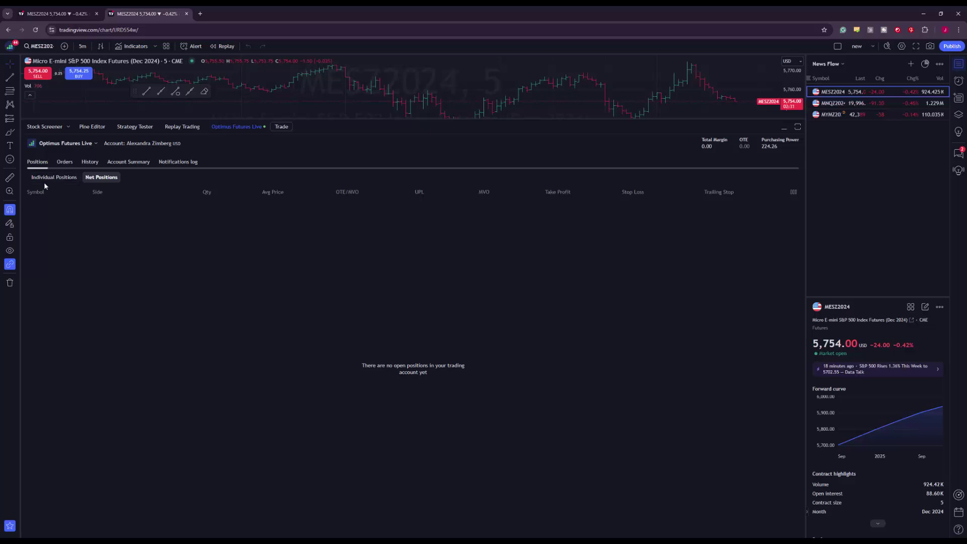
{"action": "left_click", "coordinate": [95, 144]}
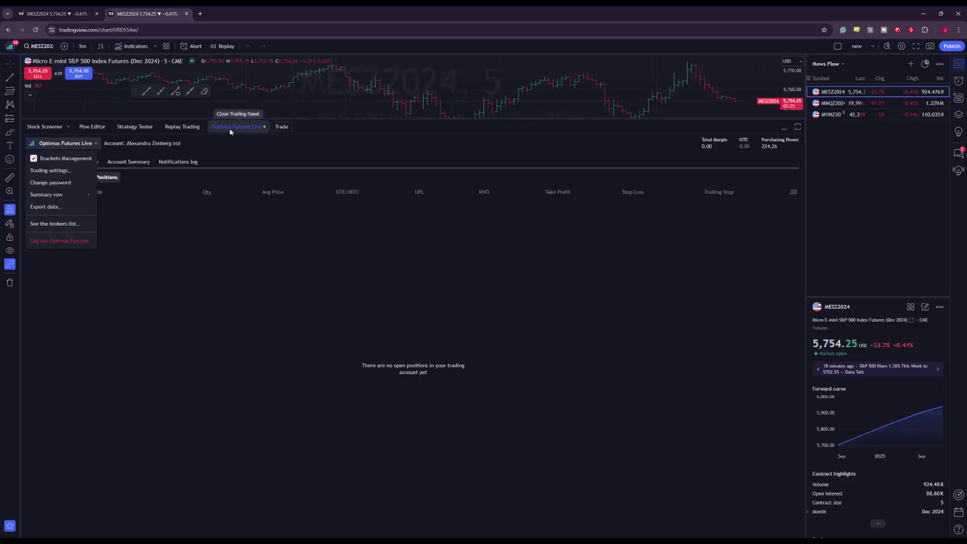
{"action": "left_click", "coordinate": [50, 224]}
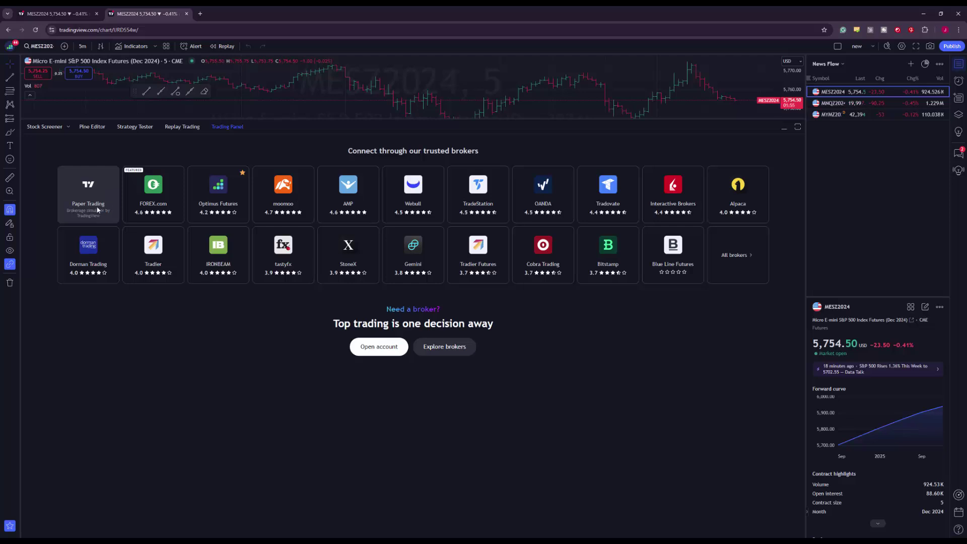
Connect the Paper Trading broker, showing a 99,963.75 USD balance
{"action": "left_click", "coordinate": [99, 209]}
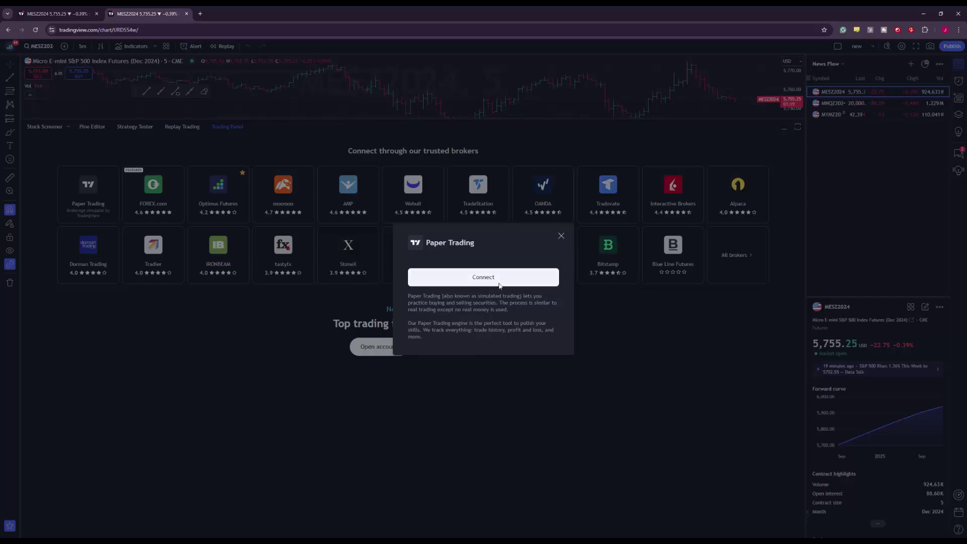
{"action": "left_click", "coordinate": [495, 281]}
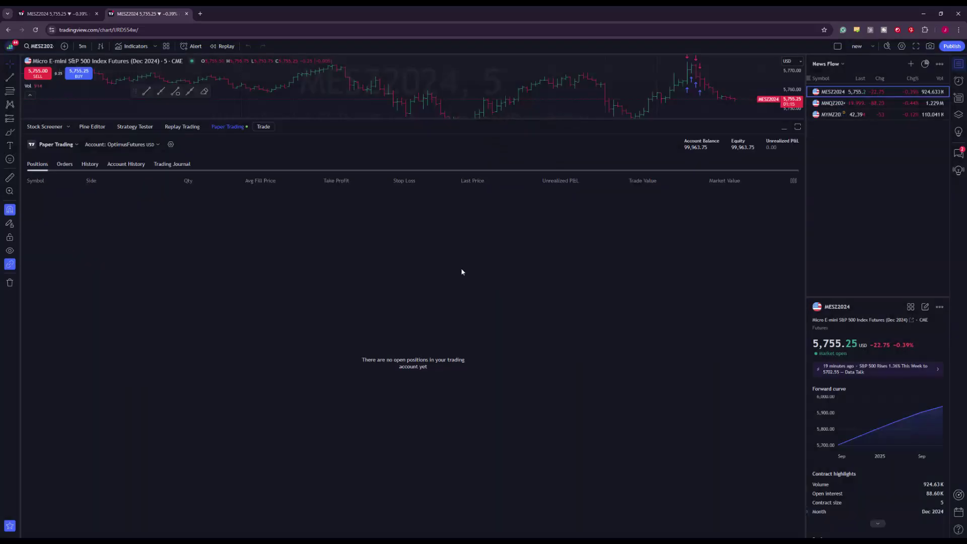
Open the Paper Trading account selector listing OptimusFutures, Test and the create-account option
{"action": "left_click", "coordinate": [156, 144]}
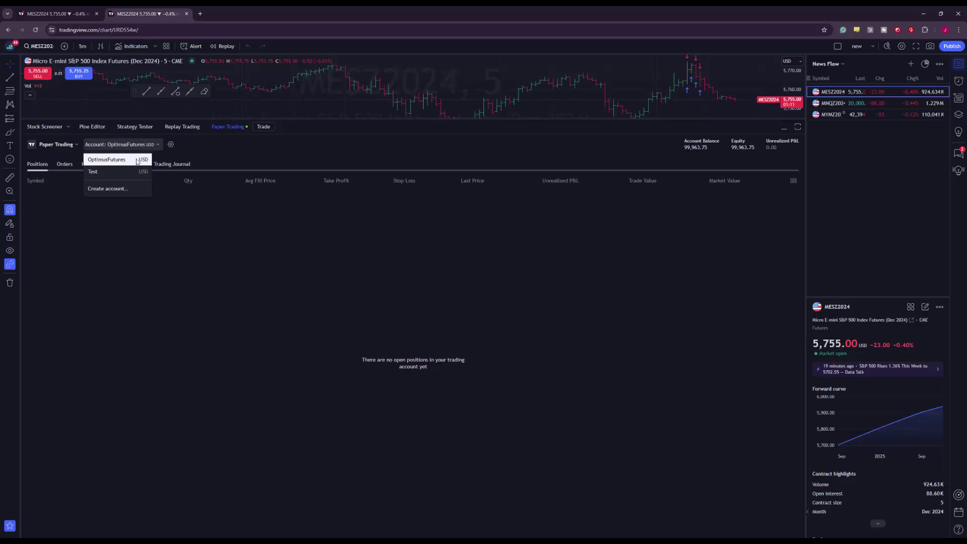
{"action": "left_click", "coordinate": [234, 144]}
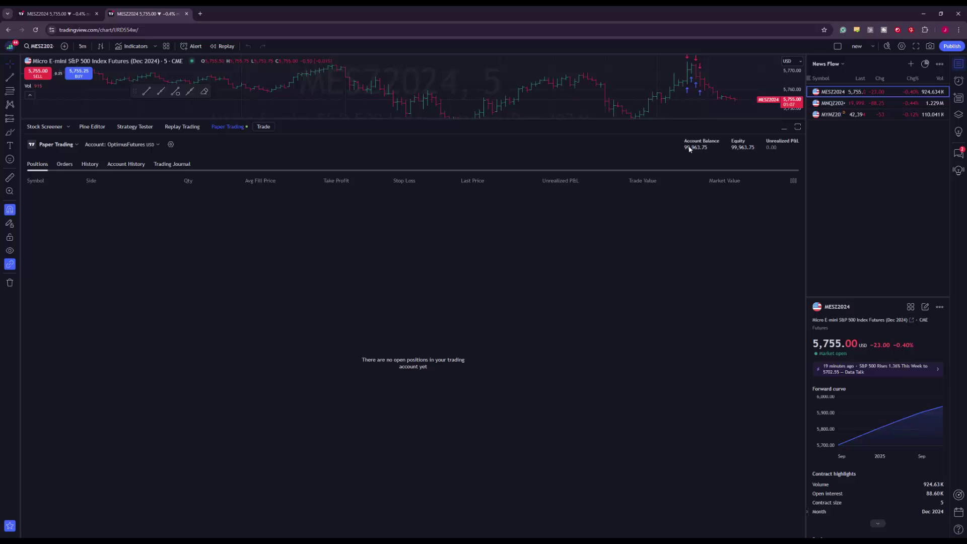
{"action": "left_click", "coordinate": [153, 146]}
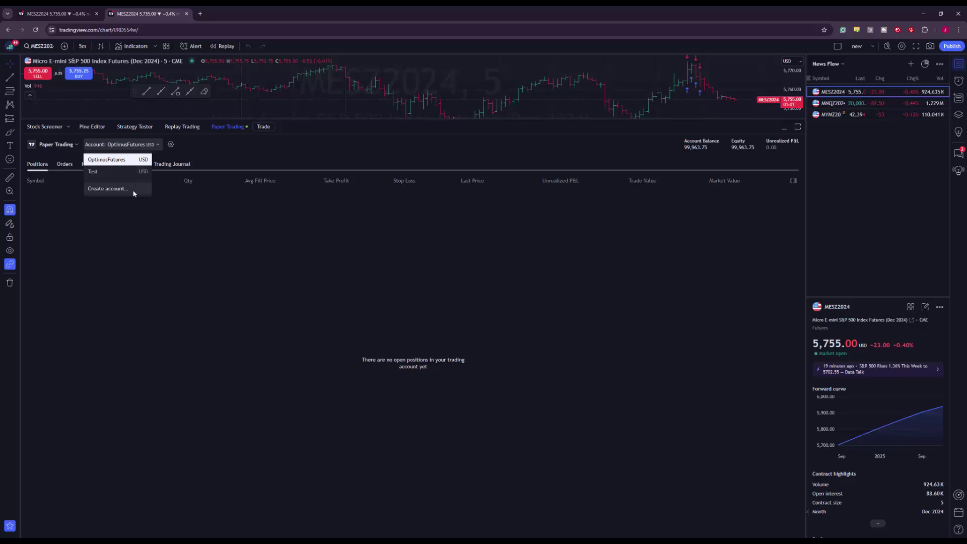
{"action": "left_click", "coordinate": [157, 147]}
{"action": "left_click", "coordinate": [156, 148]}
Start a new paper account named DEMO with a 100000.00 USD balance
{"action": "left_click", "coordinate": [124, 187]}
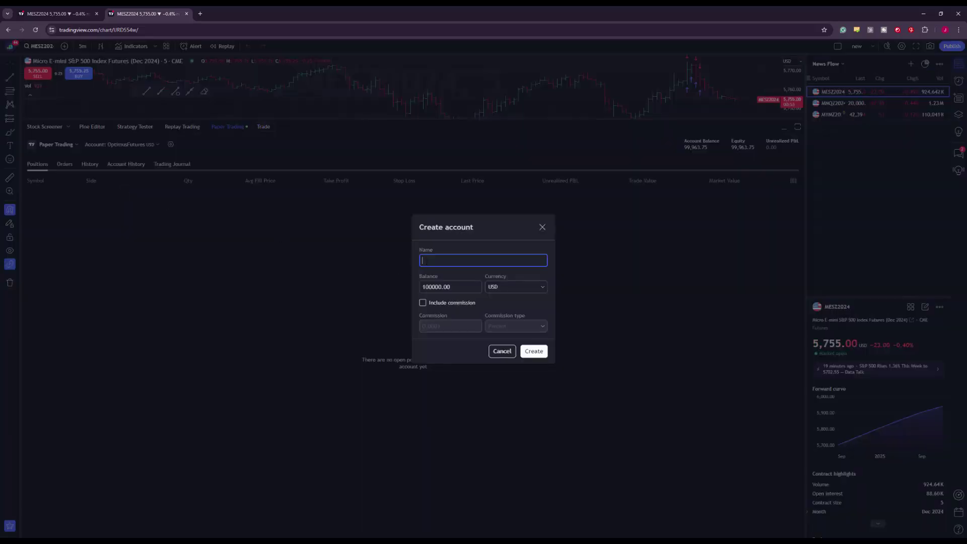
{"action": "type", "text": "DEMO"}
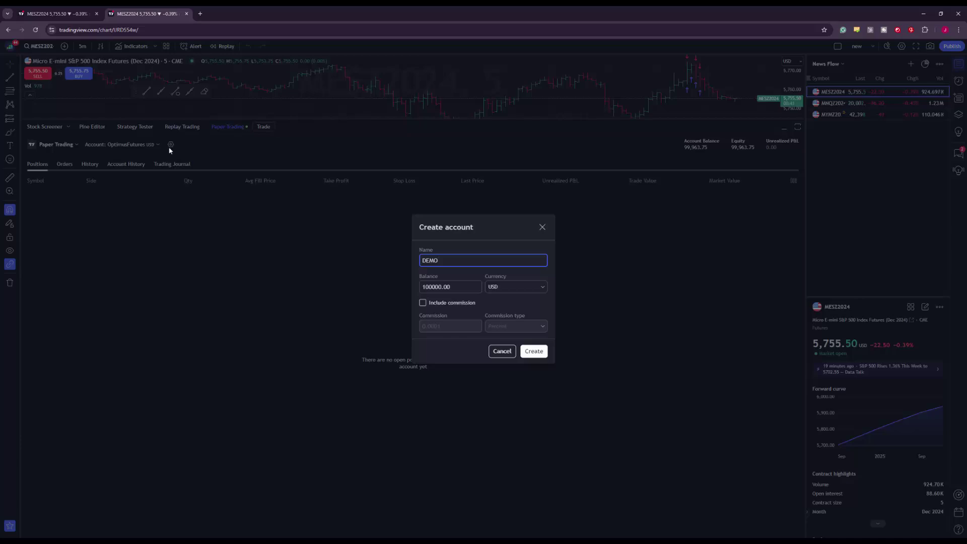
{"action": "left_click_drag", "start_coordinate": [456, 260], "coordinate": [414, 257]}
{"action": "left_click", "coordinate": [439, 287]}
{"action": "key", "text": "shift+Home"}
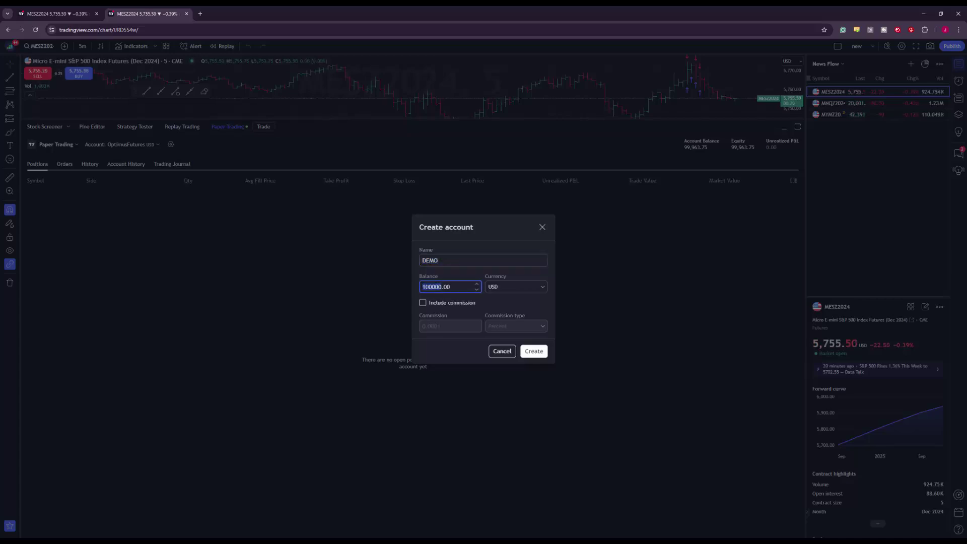
{"action": "left_click", "coordinate": [495, 290]}
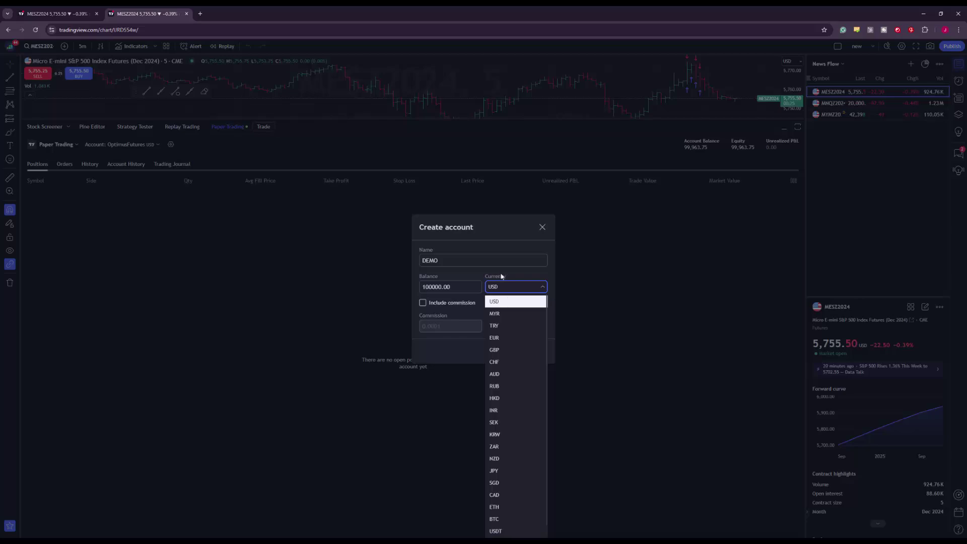
{"action": "left_click", "coordinate": [527, 292]}
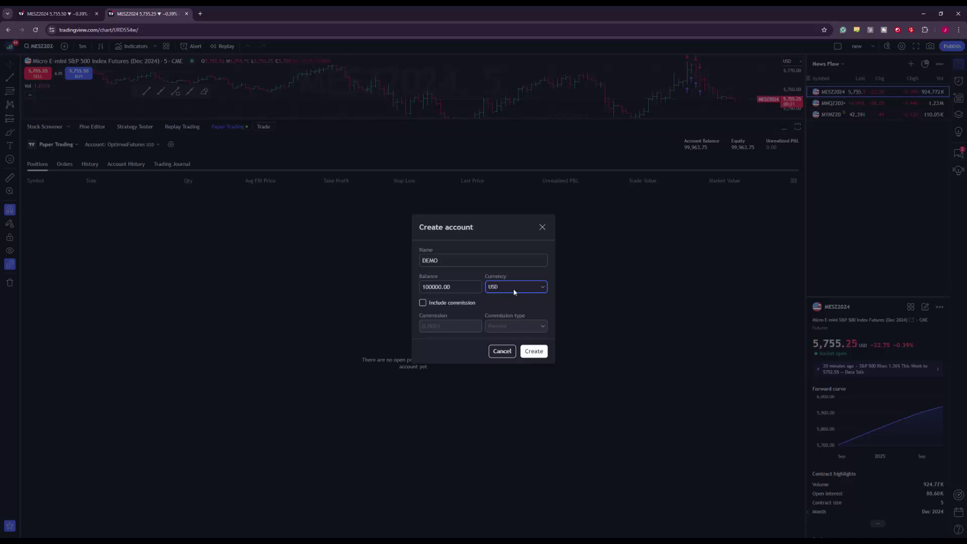
Enable a Fixed 0.0001 commission and create the DEMO account
{"action": "left_click", "coordinate": [423, 303]}
{"action": "left_click", "coordinate": [518, 326]}
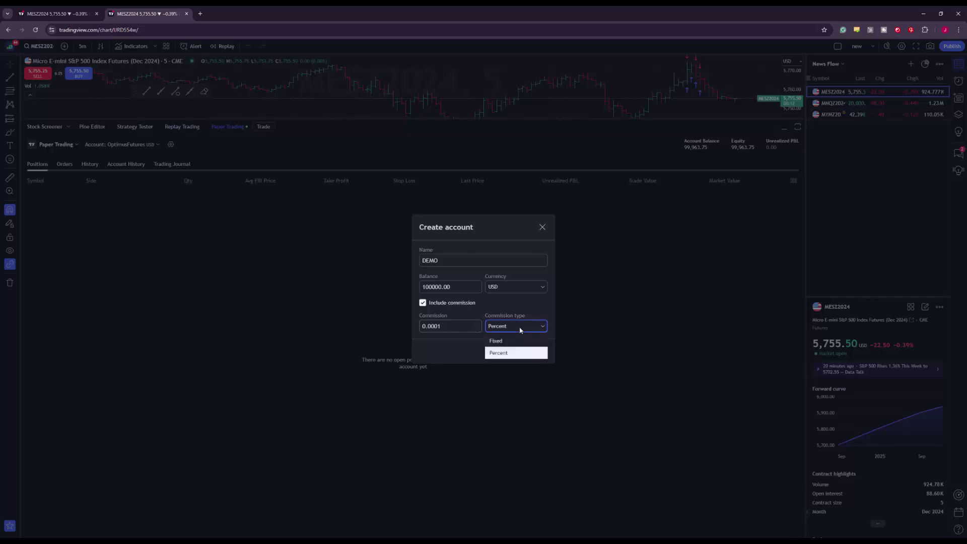
{"action": "left_click", "coordinate": [510, 342]}
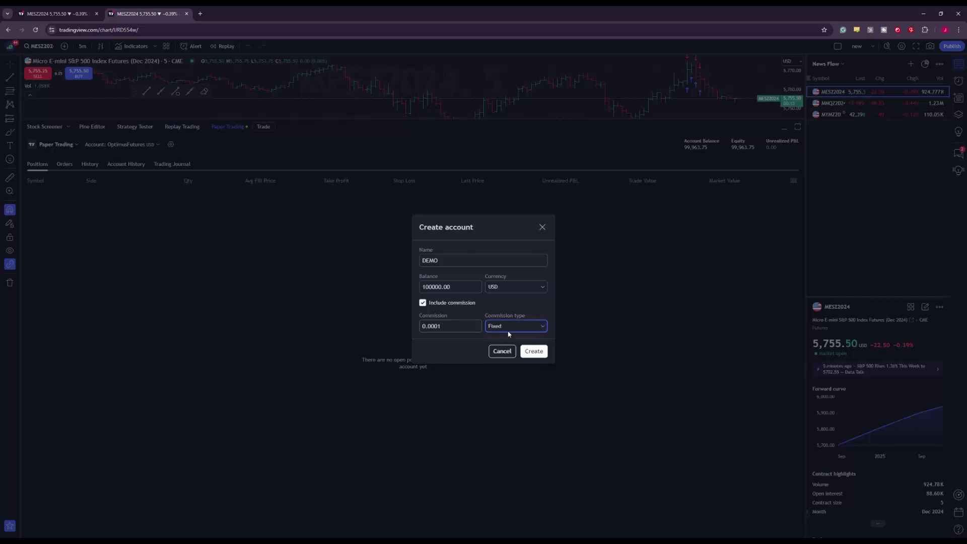
{"action": "left_click", "coordinate": [510, 328]}
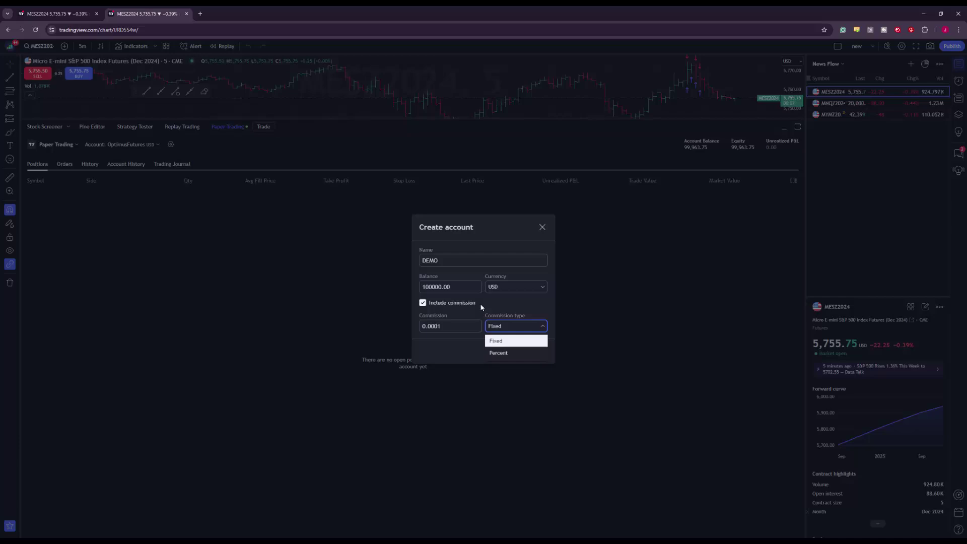
{"action": "left_click", "coordinate": [451, 303]}
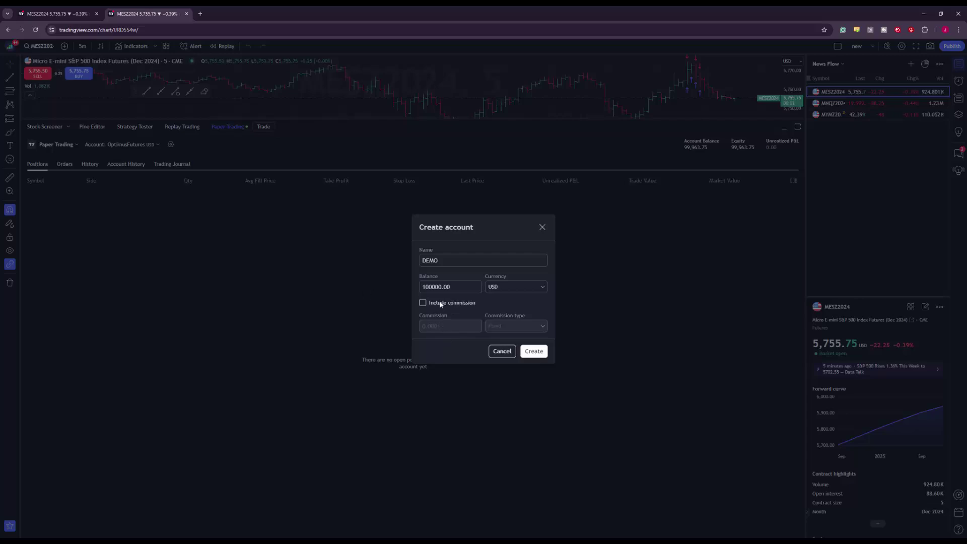
{"action": "left_click", "coordinate": [424, 304]}
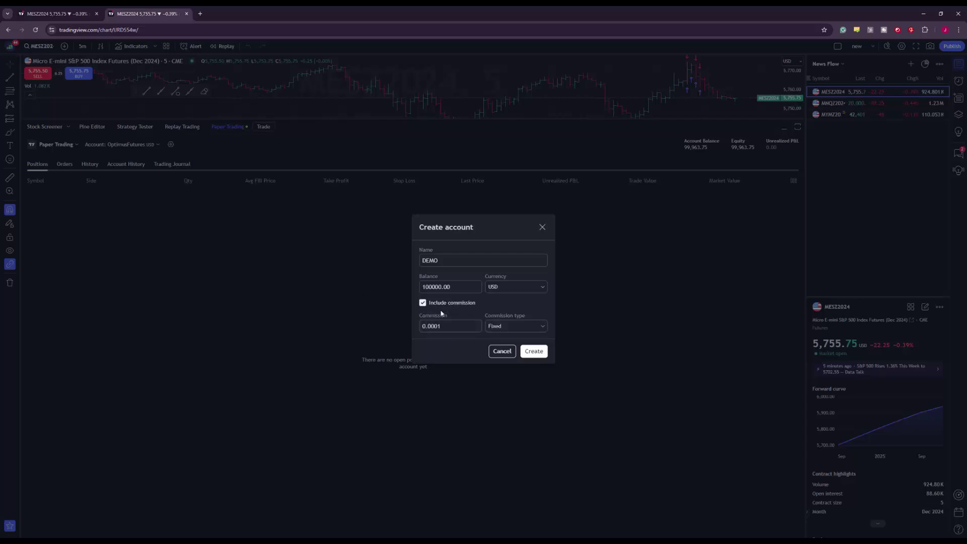
{"action": "left_click", "coordinate": [494, 327]}
{"action": "left_click", "coordinate": [488, 339]}
{"action": "left_click", "coordinate": [441, 326]}
{"action": "double_click", "coordinate": [452, 322]}
{"action": "left_click", "coordinate": [528, 301]}
{"action": "left_click", "coordinate": [532, 353]}
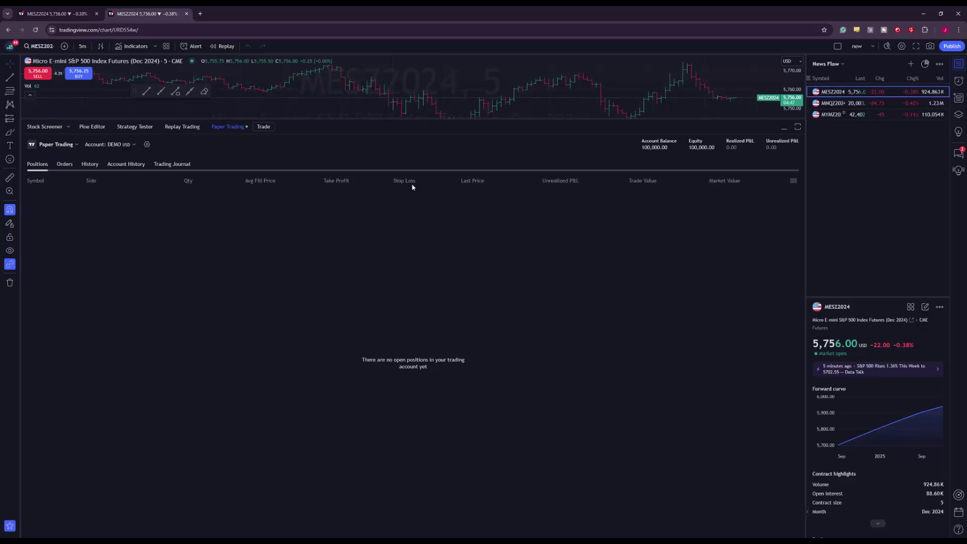
Make the chart taller, then switch the paper account to Test and back to DEMO
{"action": "left_click_drag", "start_coordinate": [388, 119], "coordinate": [383, 379]}
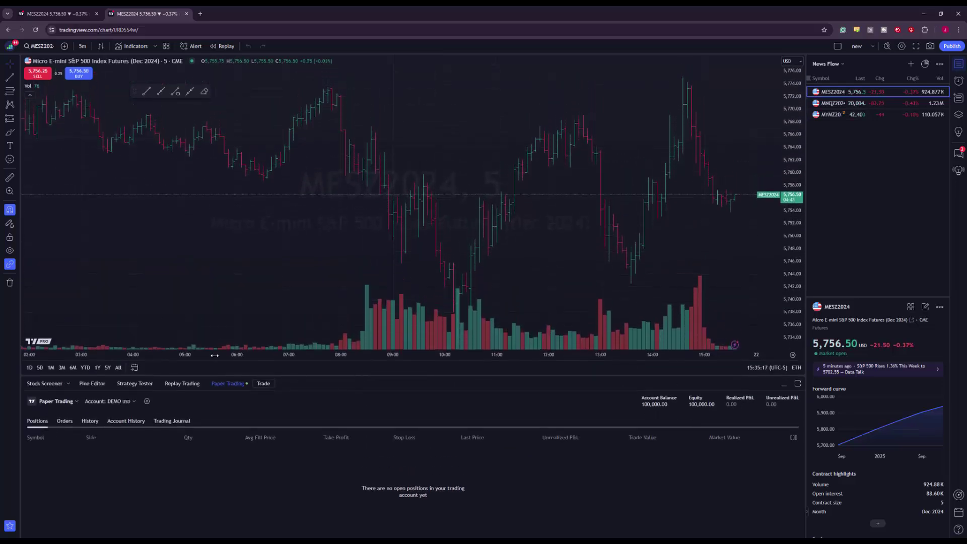
{"action": "left_click", "coordinate": [109, 401]}
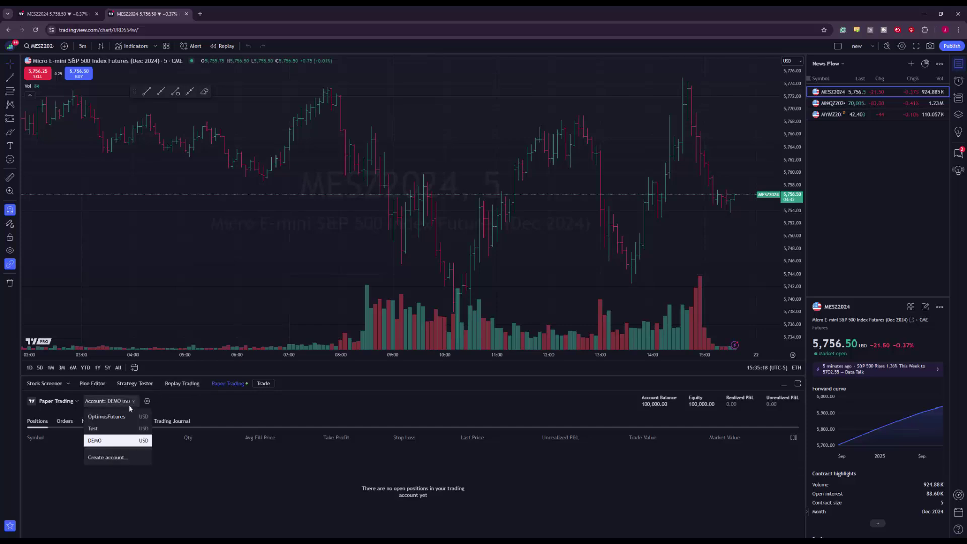
{"action": "left_click", "coordinate": [101, 428]}
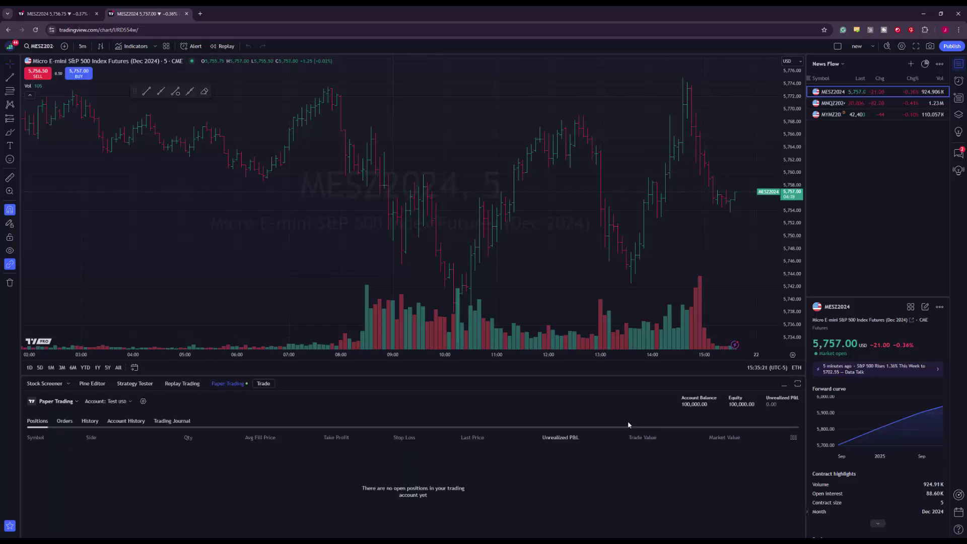
{"action": "left_click", "coordinate": [130, 402]}
{"action": "left_click", "coordinate": [103, 421]}
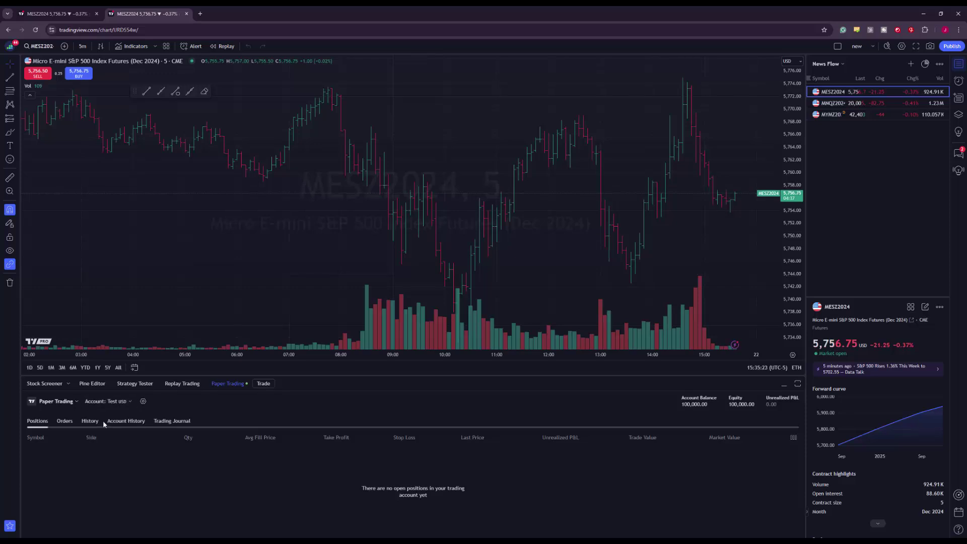
{"action": "left_click", "coordinate": [126, 400]}
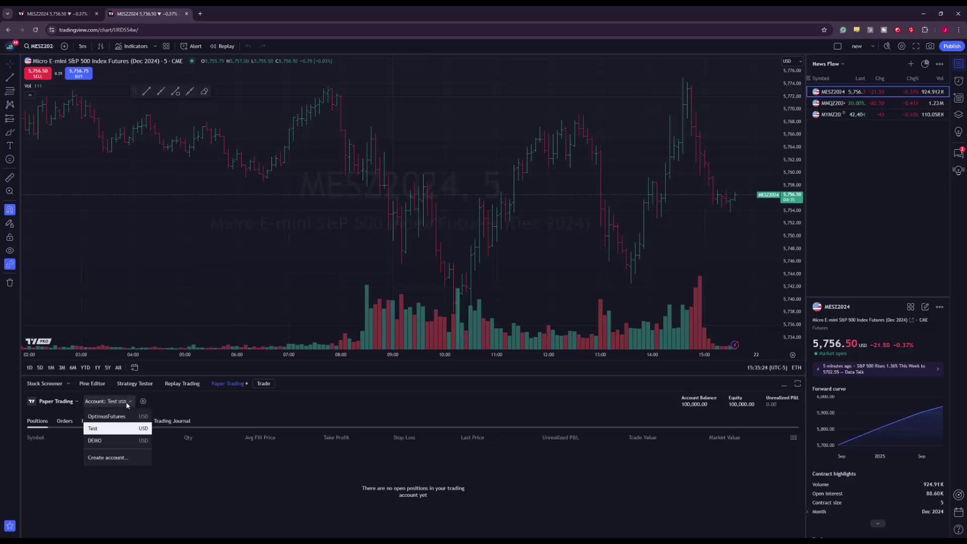
{"action": "left_click", "coordinate": [103, 440]}
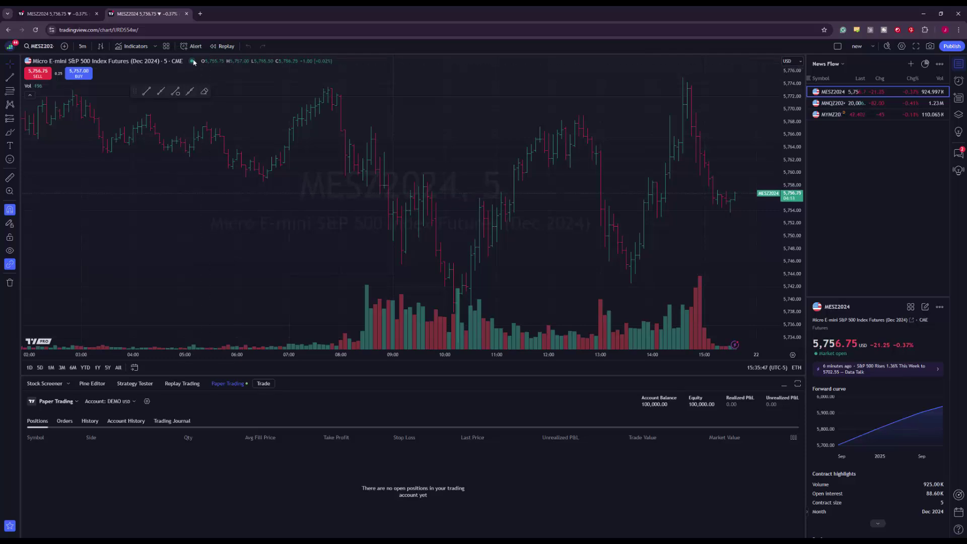
Place a buy limit order for 1 MESZ2024 at 5,752.00 from the chart's Trade menu on the DEMO account
{"action": "mouse_move", "coordinate": [193, 63]}
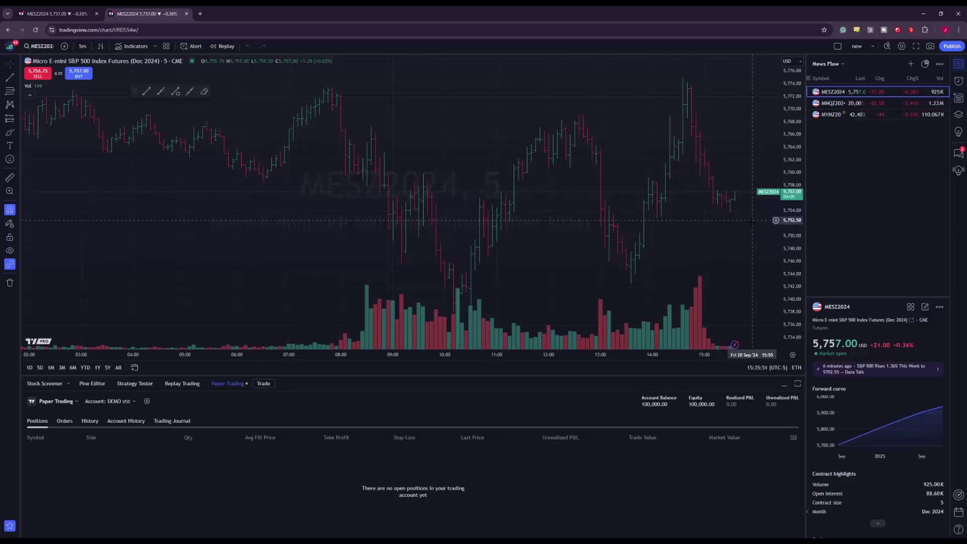
{"action": "left_click_drag", "start_coordinate": [714, 242], "coordinate": [673, 244]}
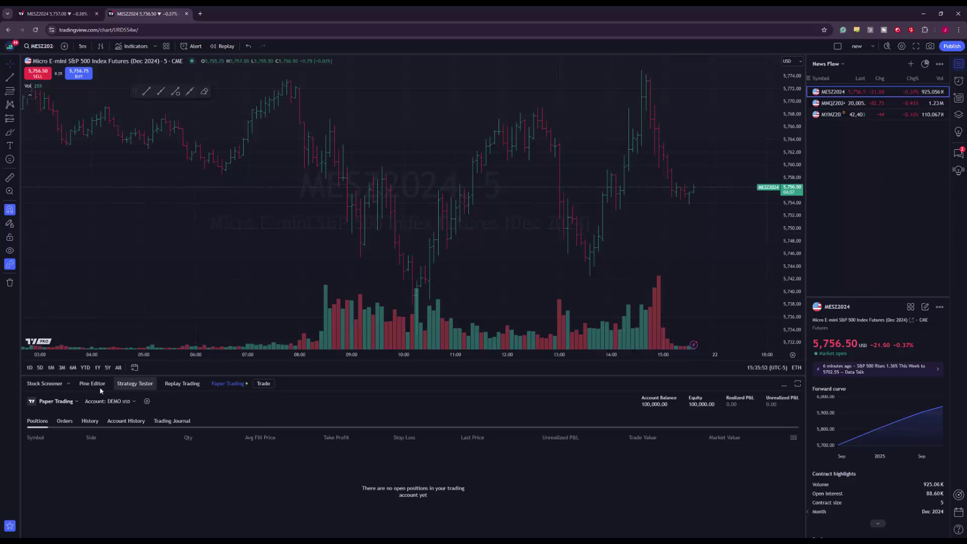
{"action": "left_click", "coordinate": [133, 405]}
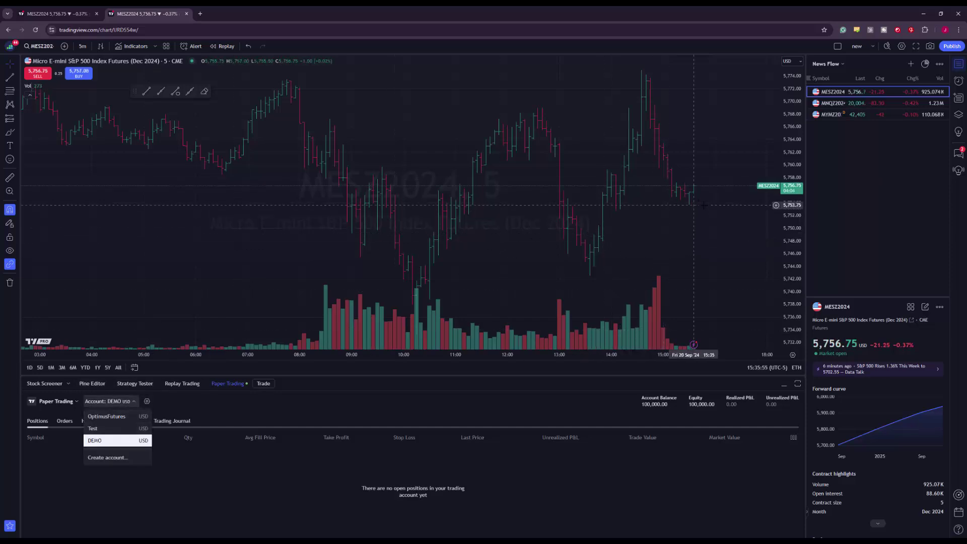
{"action": "right_click", "coordinate": [733, 218]}
{"action": "mouse_move", "coordinate": [776, 280]}
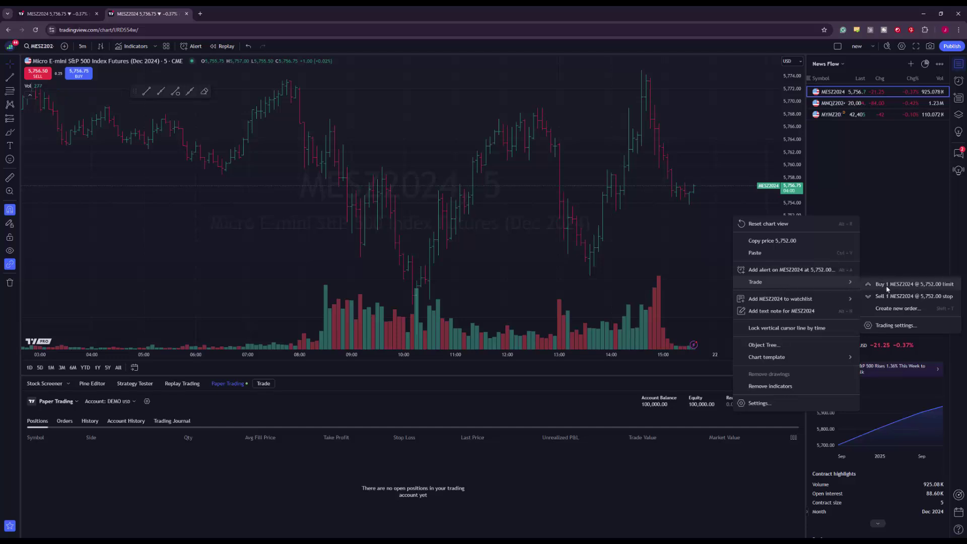
{"action": "left_click", "coordinate": [886, 285]}
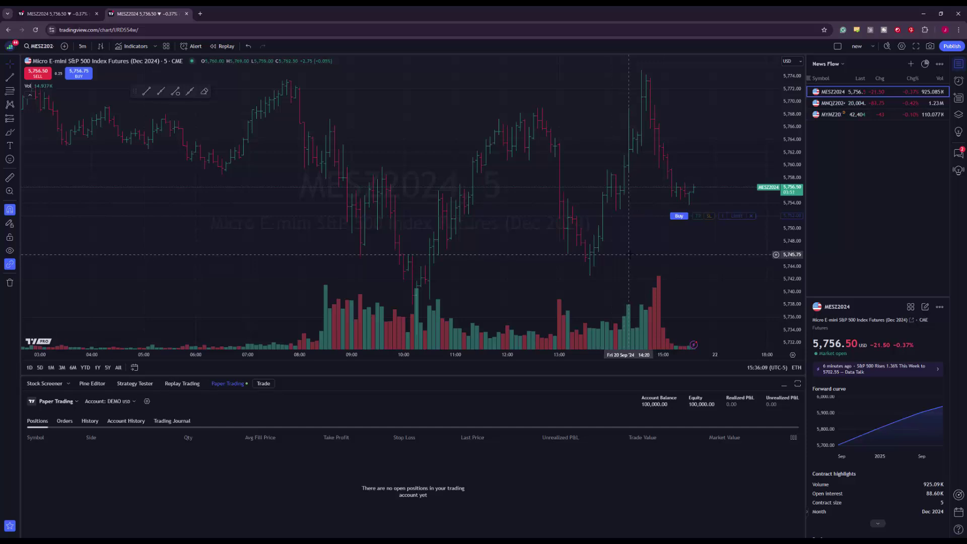
Review the Orders tab, filtering to Working orders and then back to All
{"action": "left_click", "coordinate": [64, 421]}
{"action": "left_click", "coordinate": [55, 436]}
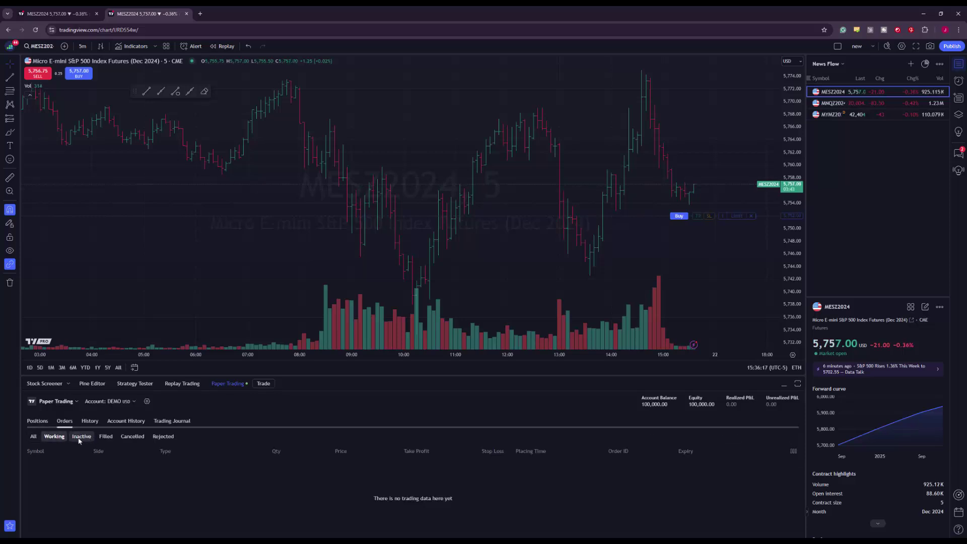
{"action": "left_click", "coordinate": [33, 436]}
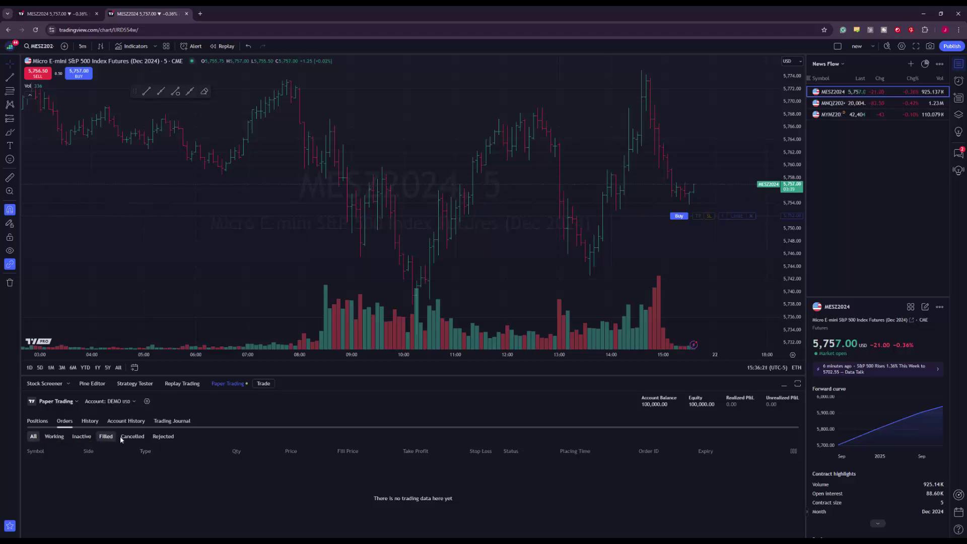
Drag the buy limit order up to about 5,756, keep it as Limit, then cancel it
{"action": "left_click_drag", "start_coordinate": [727, 216], "coordinate": [731, 193]}
{"action": "left_click", "coordinate": [736, 190]}
{"action": "left_click", "coordinate": [737, 201]}
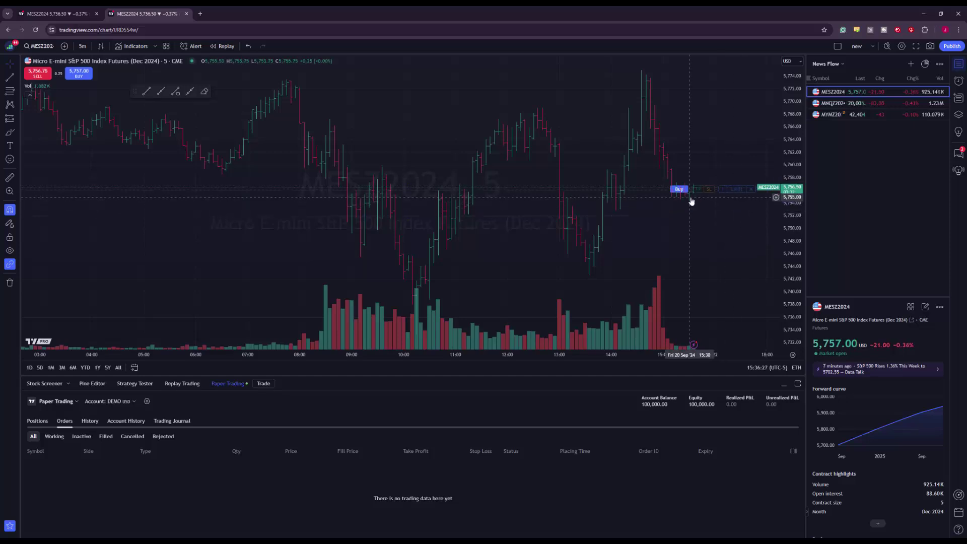
{"action": "left_click", "coordinate": [751, 190]}
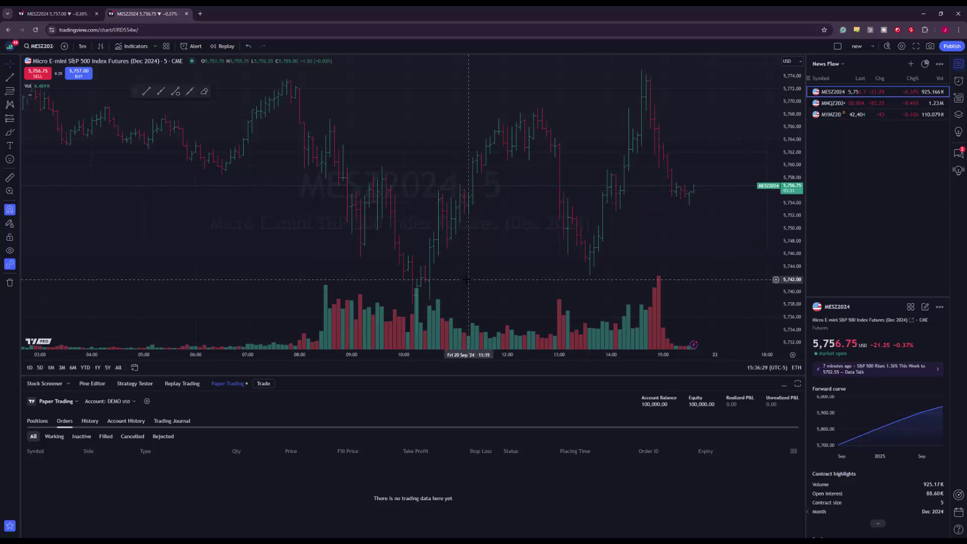
{"action": "left_click", "coordinate": [43, 421]}
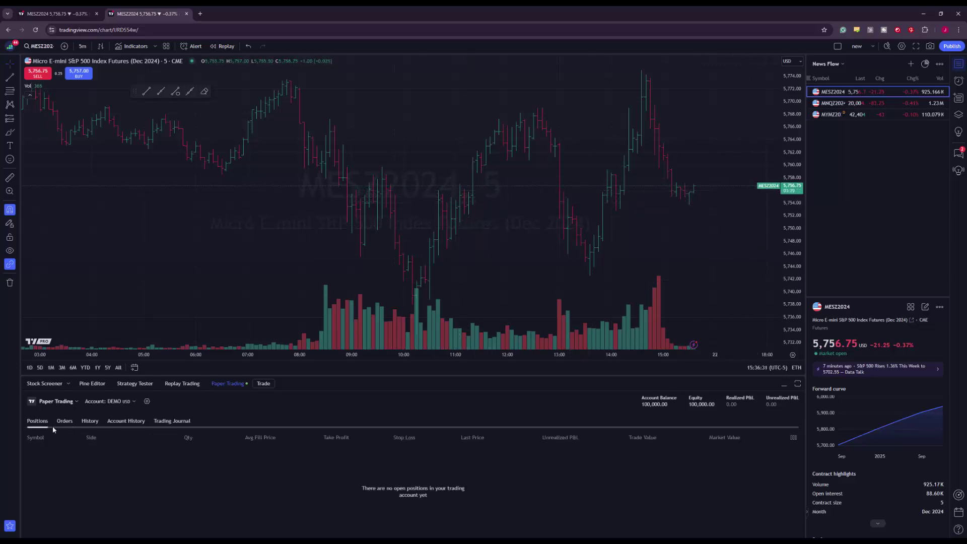
{"action": "left_click", "coordinate": [70, 403]}
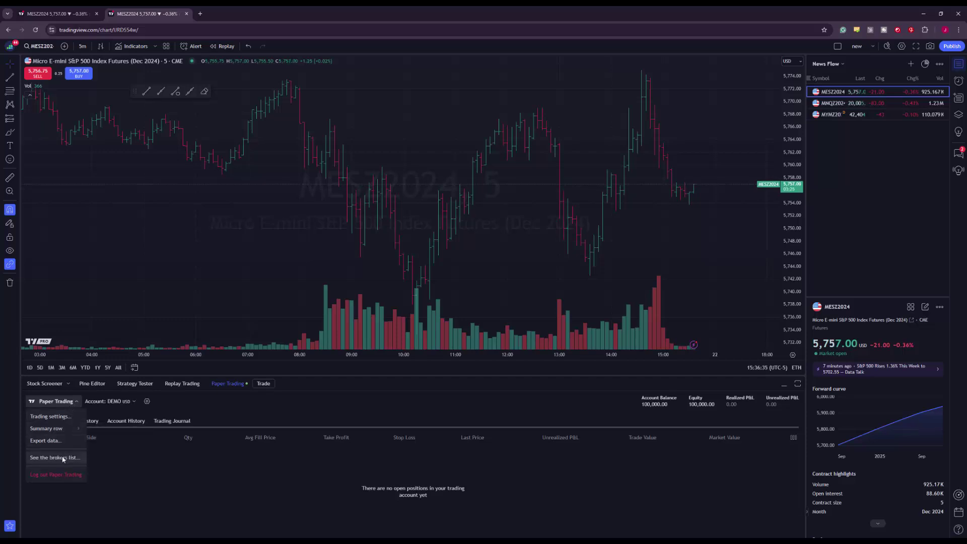
Connect the trading panel to Optimus Futures Live from the Paper Trading brokers list
{"action": "left_click", "coordinate": [76, 404]}
{"action": "left_click", "coordinate": [75, 404]}
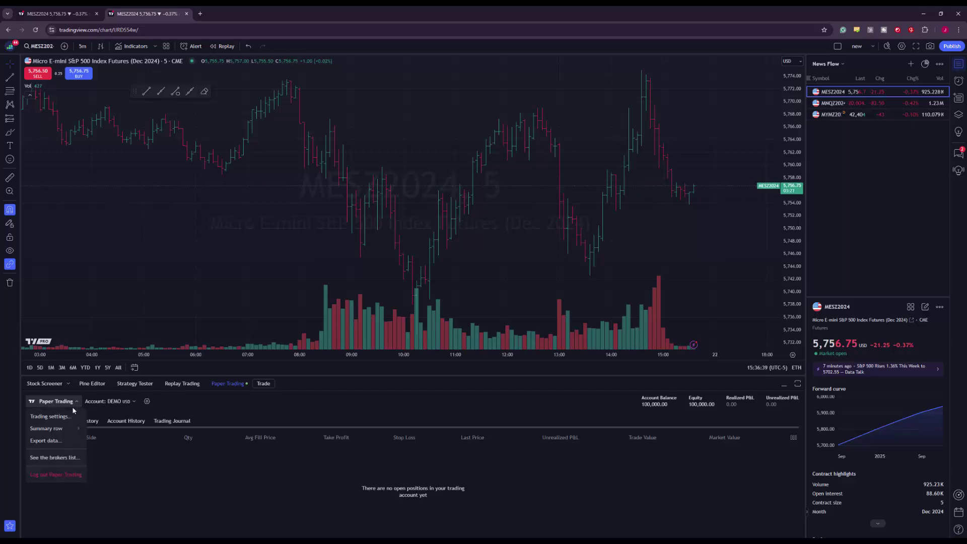
{"action": "left_click", "coordinate": [68, 457]}
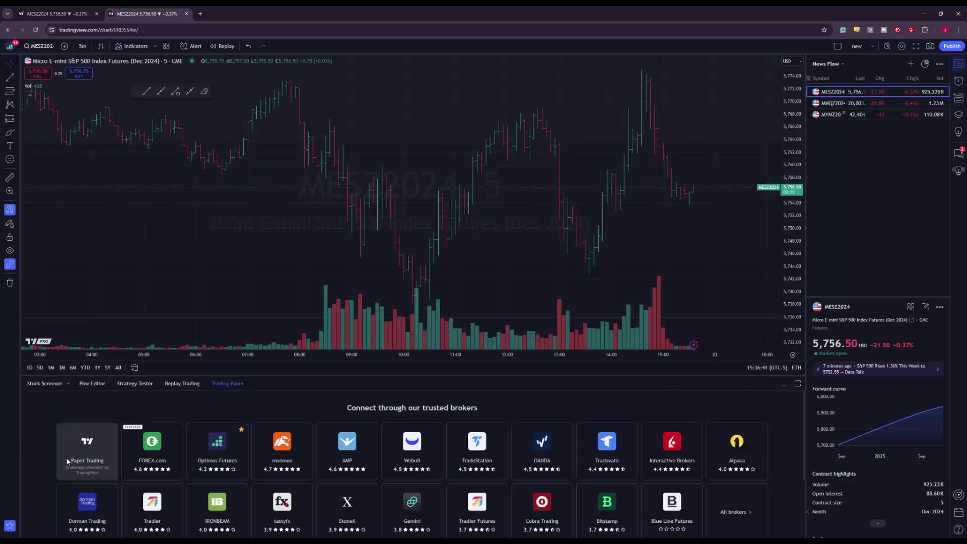
{"action": "left_click", "coordinate": [202, 449]}
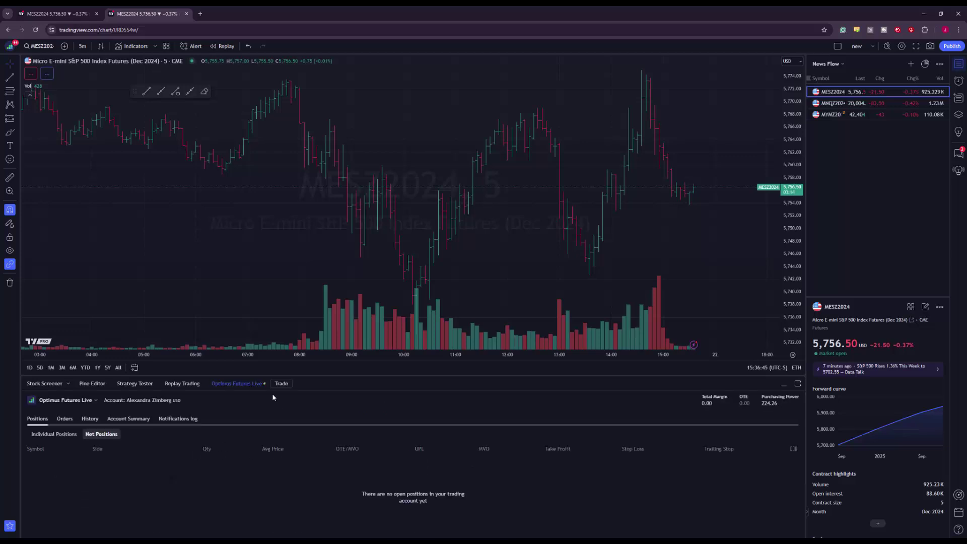